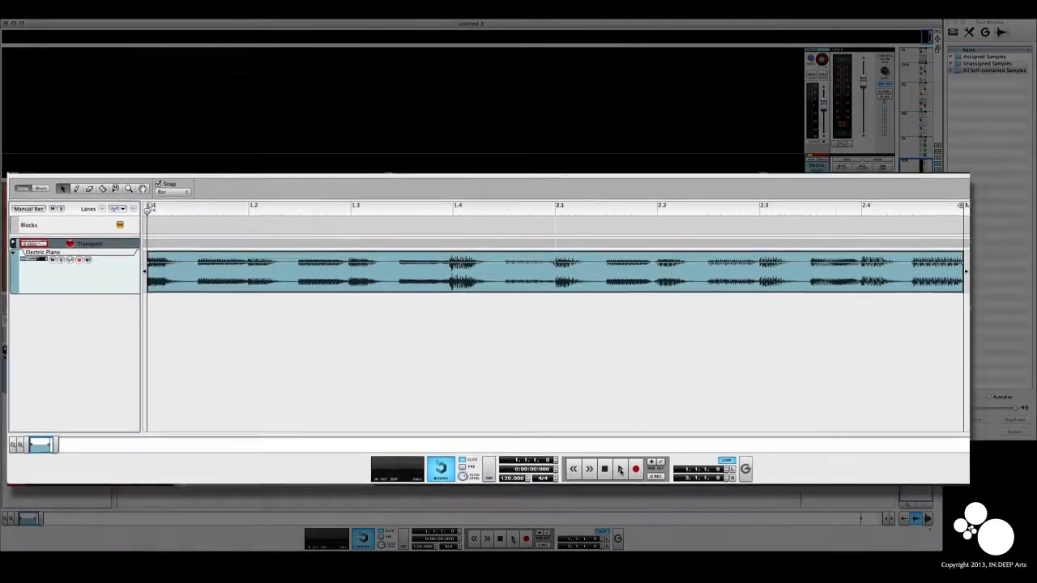
Play and stop the Electric Piano clip, then open it in clip edit mode.
click(620, 469)
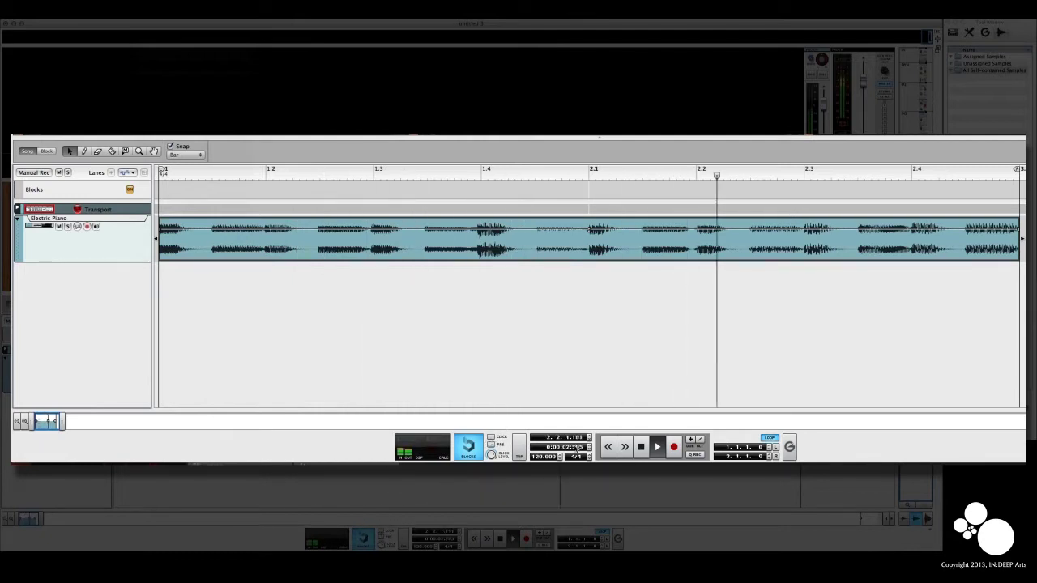
click(609, 446)
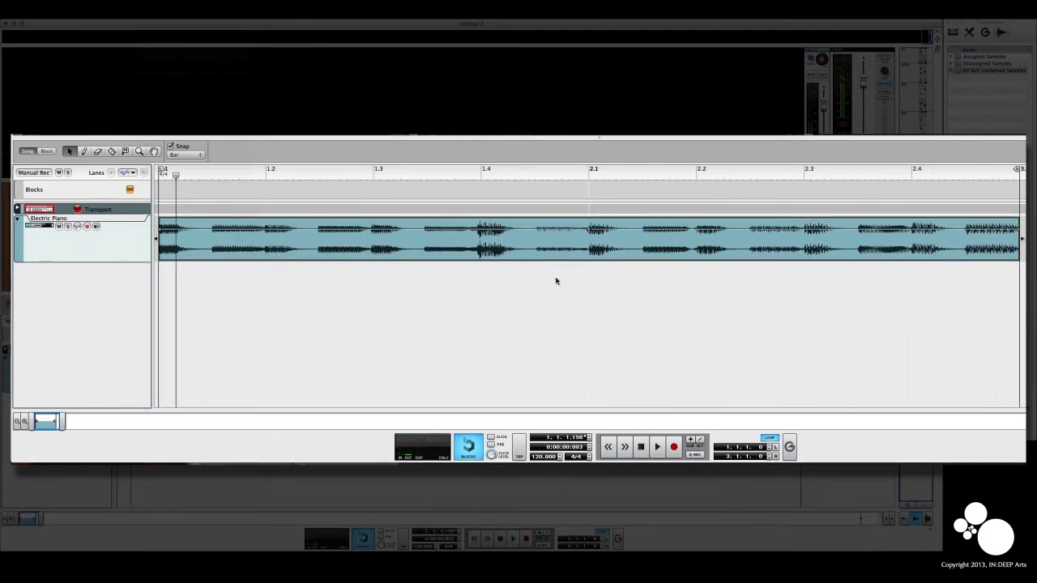
double_click(520, 254)
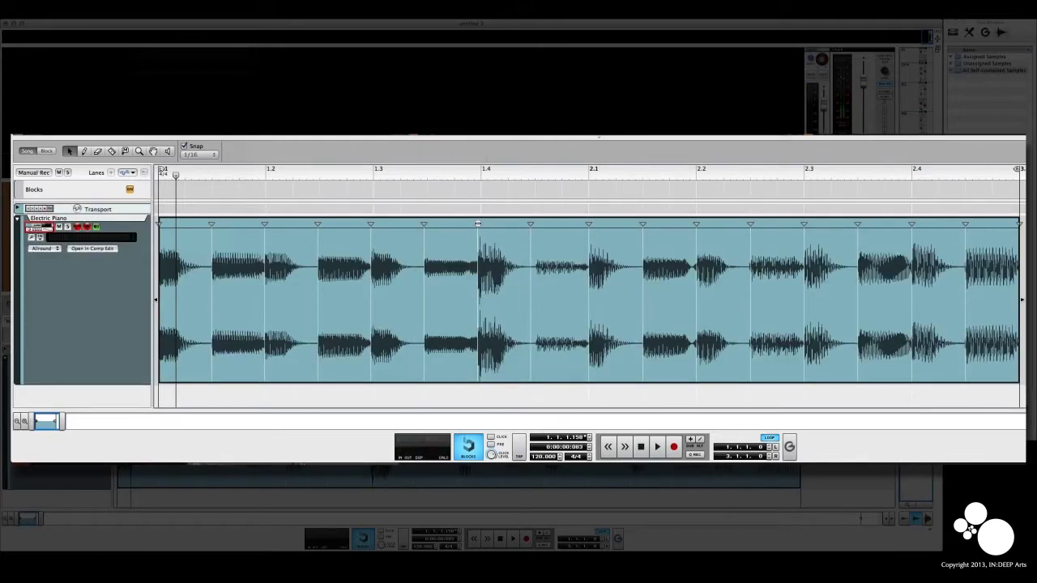
Move the slice marker near bar 1.4 onto the hit, replay the loop, and marquee-select every slice.
mouse_move(478, 224)
mouse_down()
mouse_move(501, 223)
mouse_move(485, 231)
mouse_up()
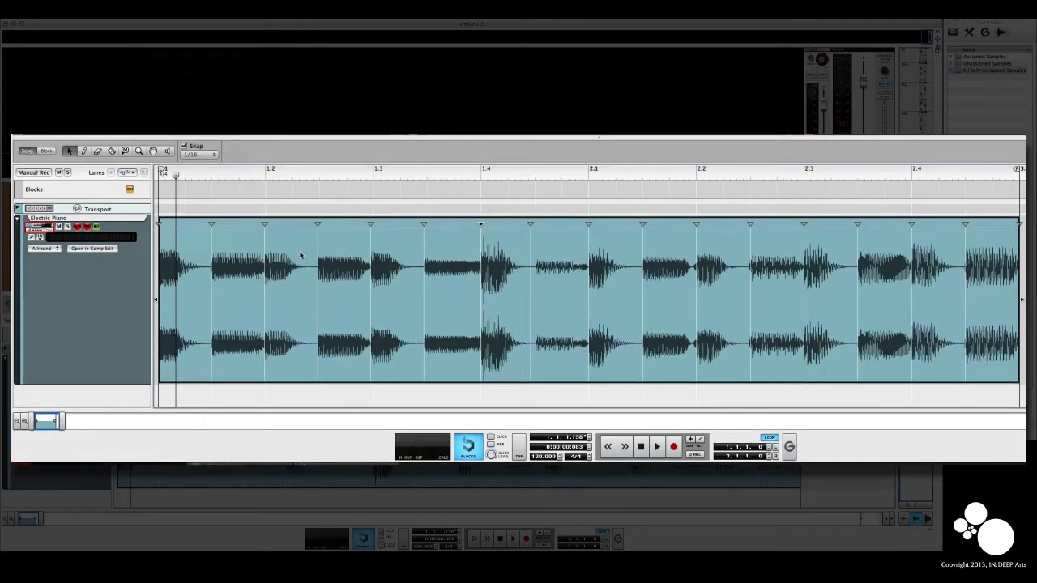
drag(176, 175, 143, 178)
key(space)
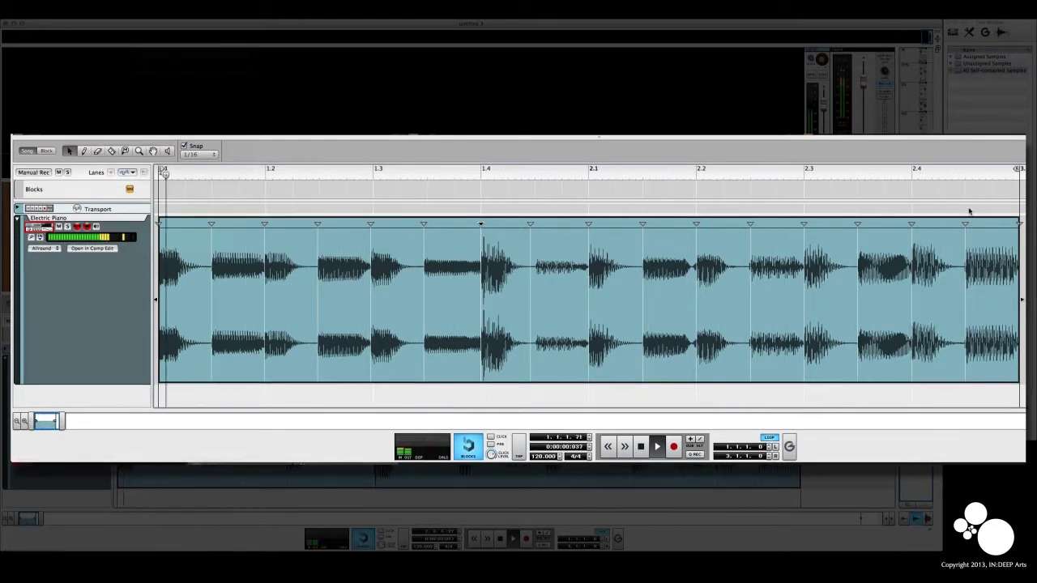
drag(1017, 220, 162, 253)
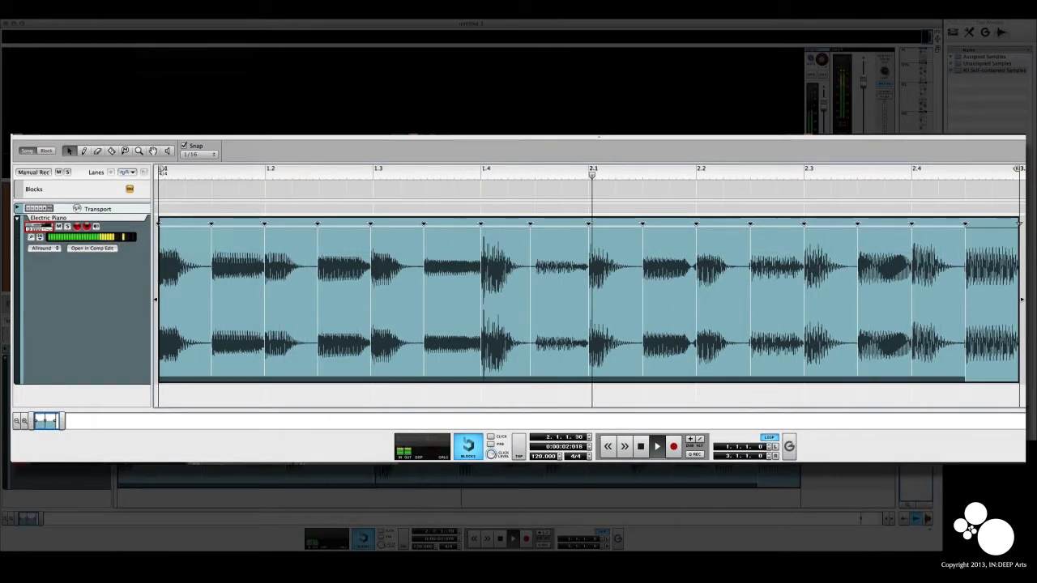
click(130, 10)
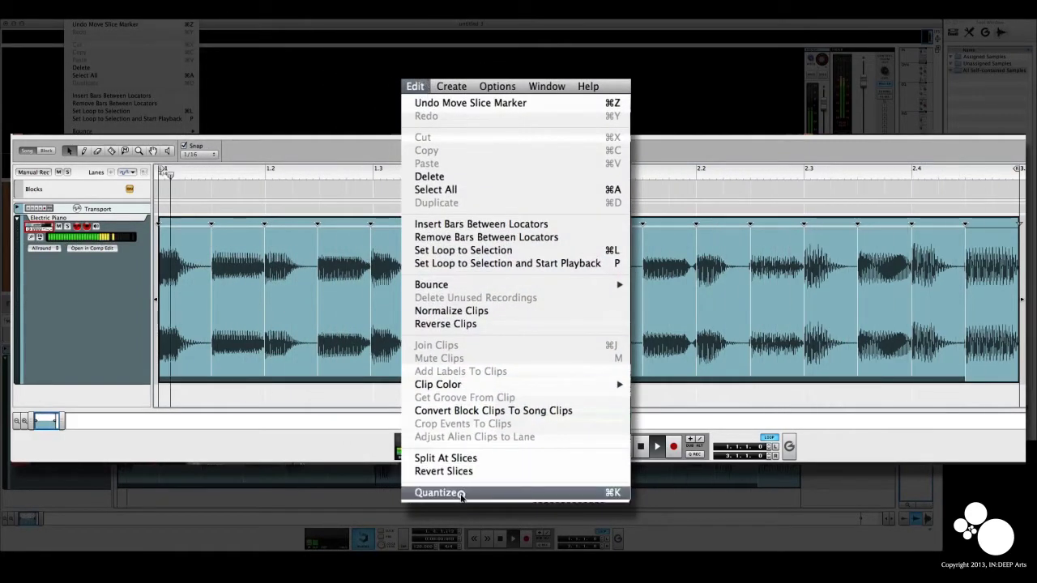
Quantize the selected slices to 1/16, listen, then stop and reset the song position.
click(438, 492)
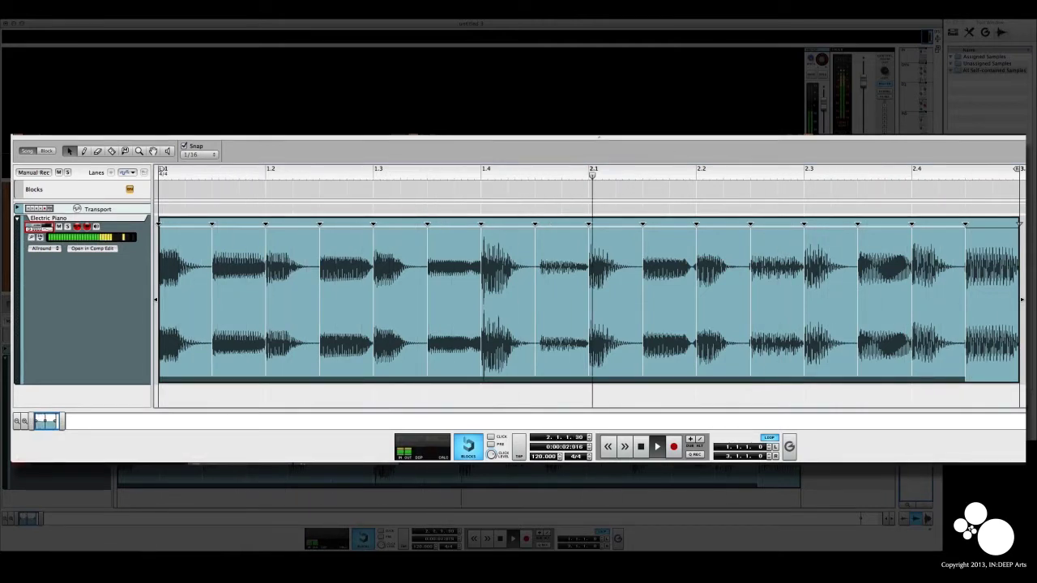
key(space)
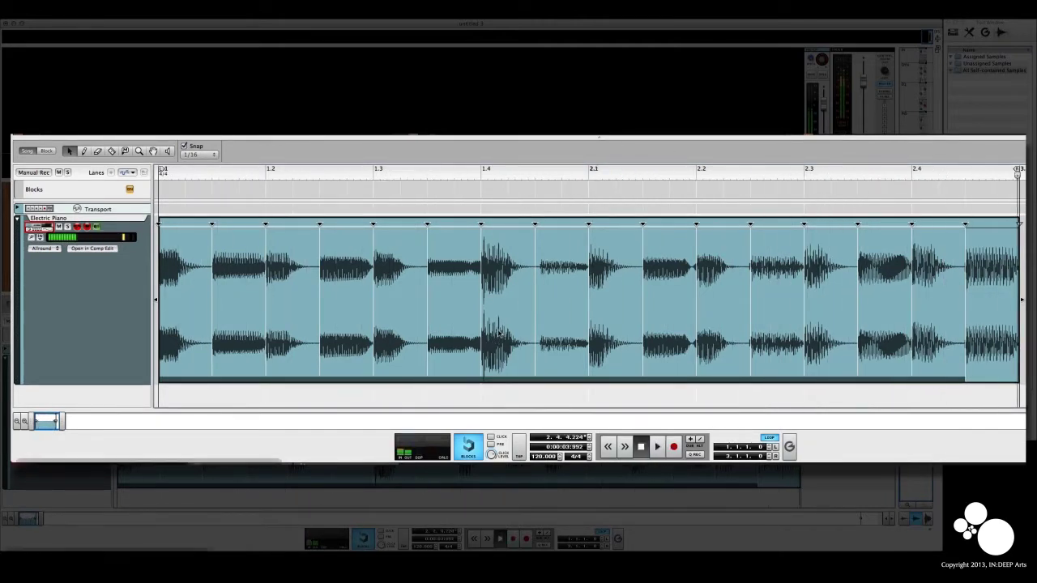
click(324, 175)
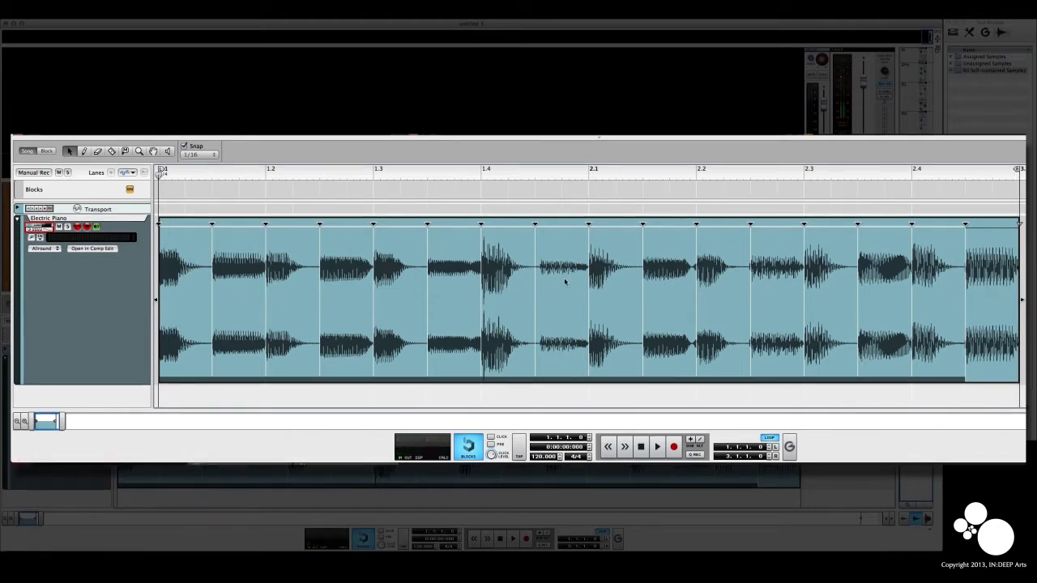
Bounce the Electric Piano clip to a REX loop from its context menu.
right_click(438, 266)
mouse_move(518, 315)
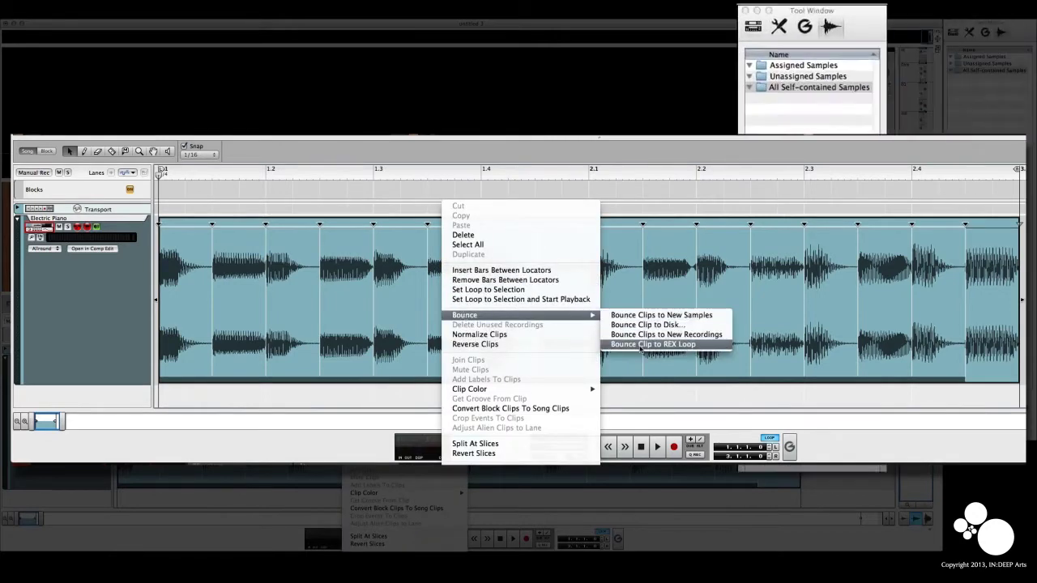
click(640, 335)
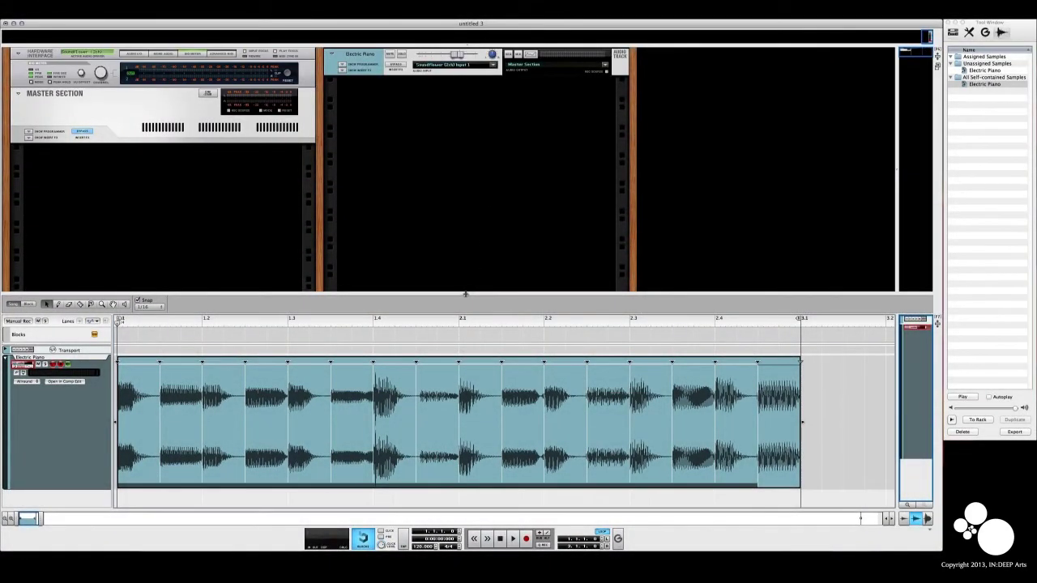
drag(466, 294, 466, 509)
Create a Nurse Rex MPC.cmb combinator instrument in the rack and show its devices.
right_click(476, 192)
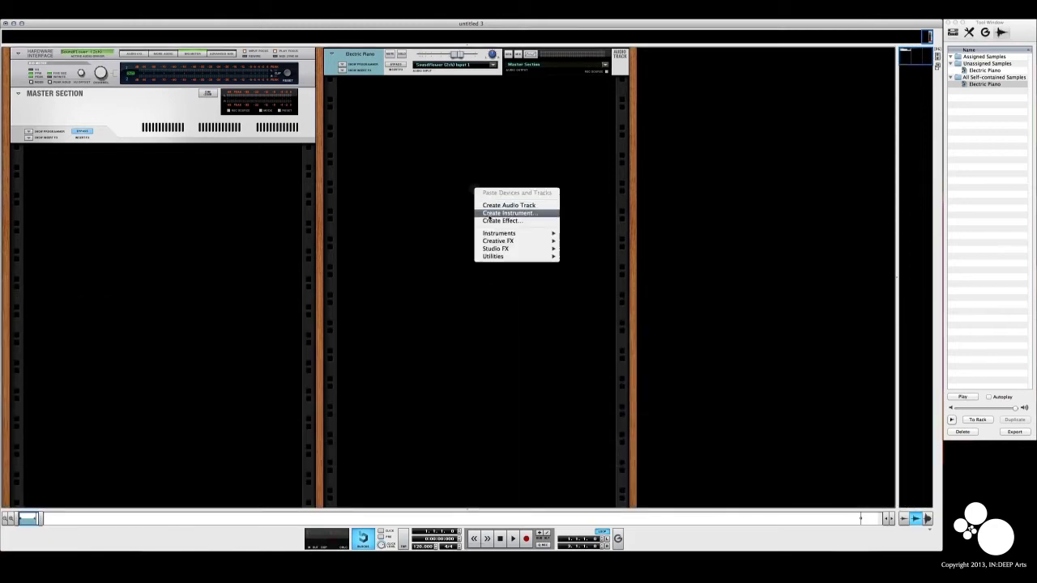
click(491, 213)
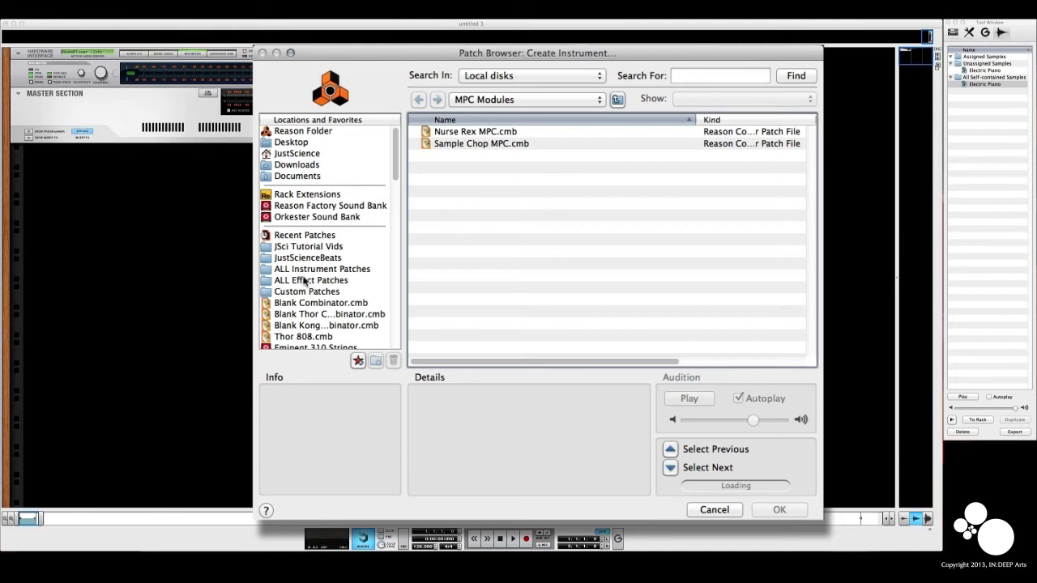
click(466, 132)
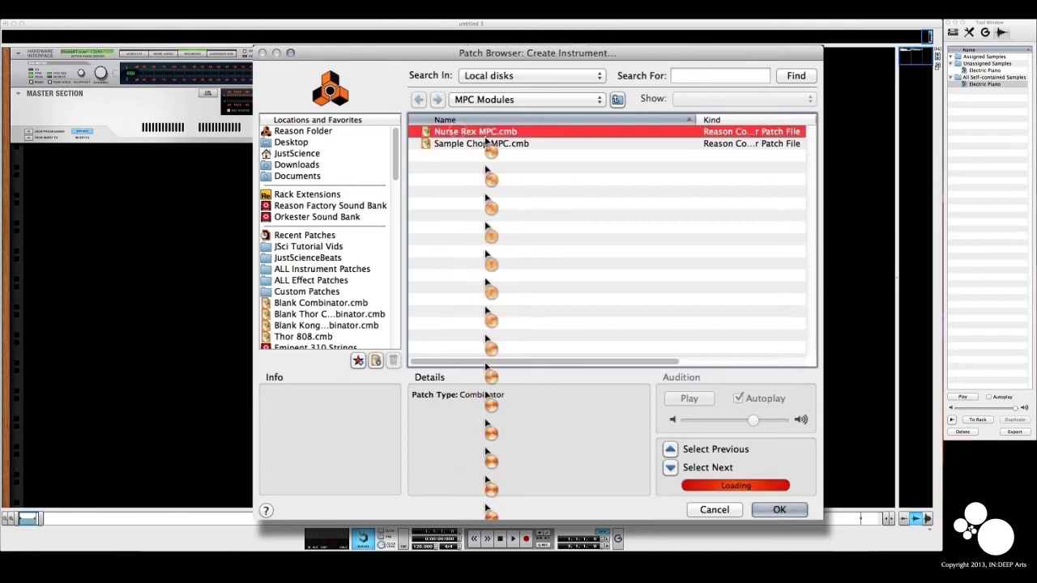
click(773, 509)
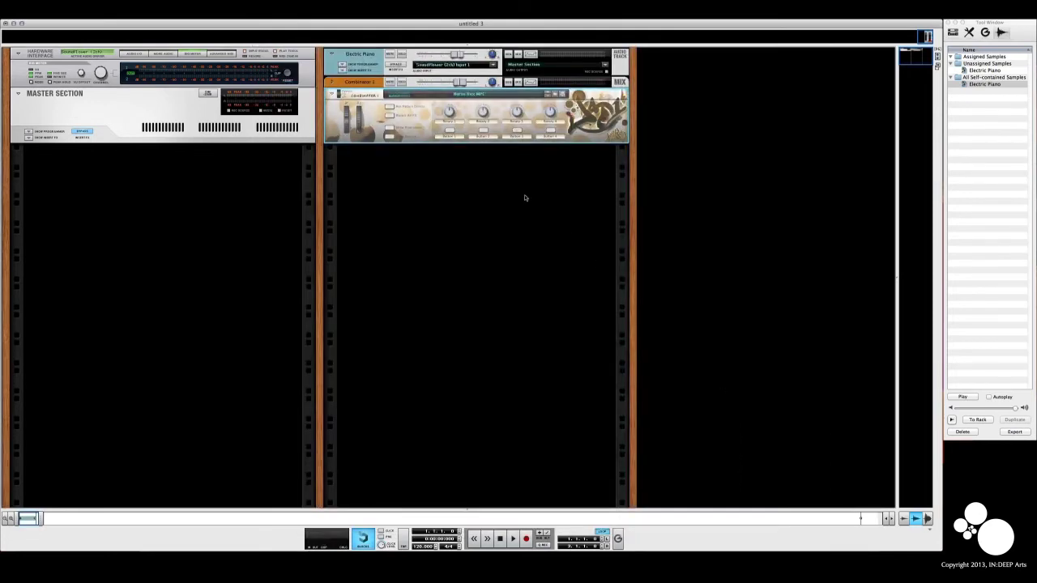
click(389, 136)
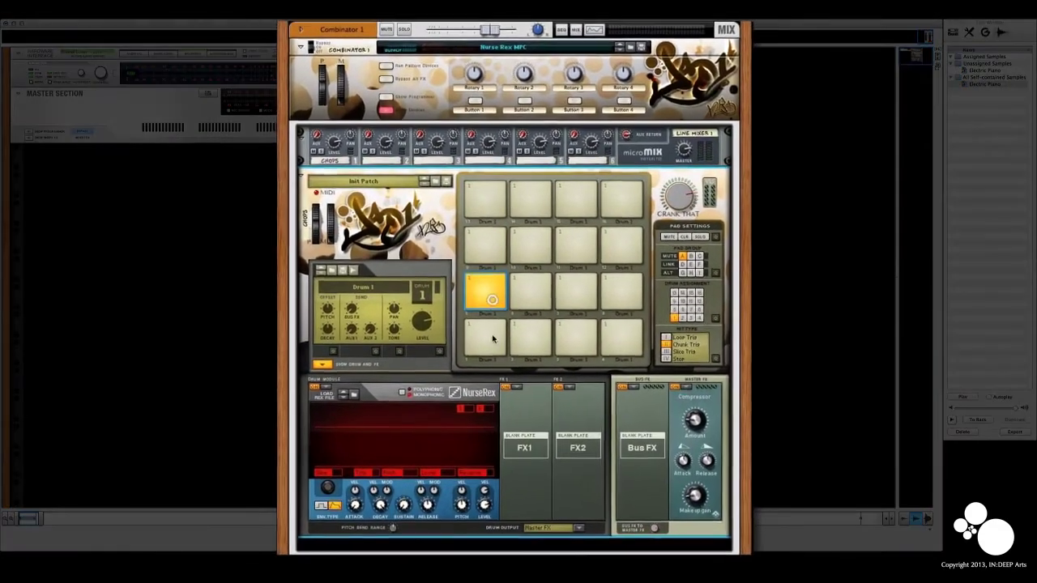
click(724, 323)
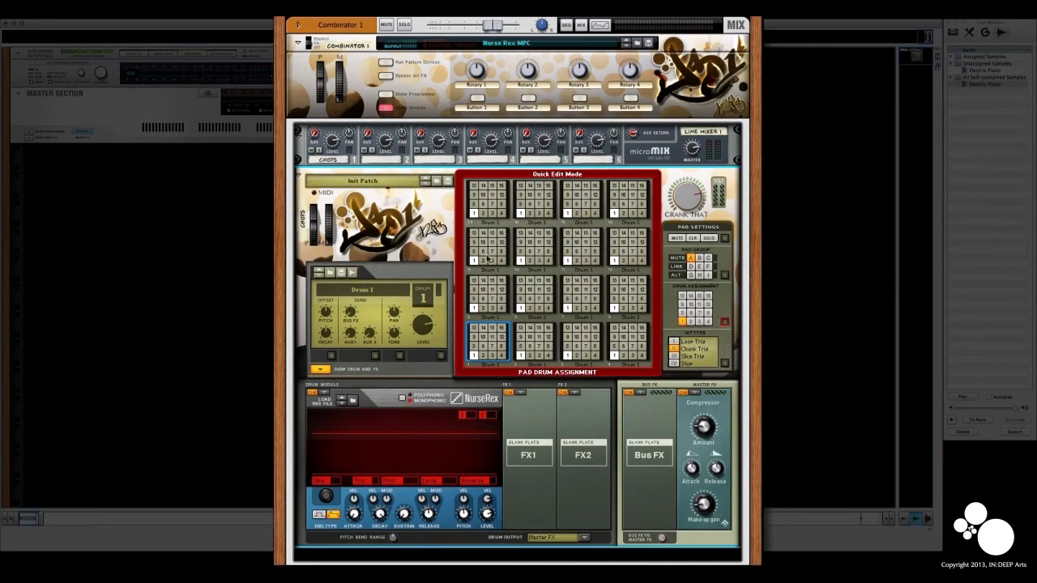
click(725, 324)
click(724, 275)
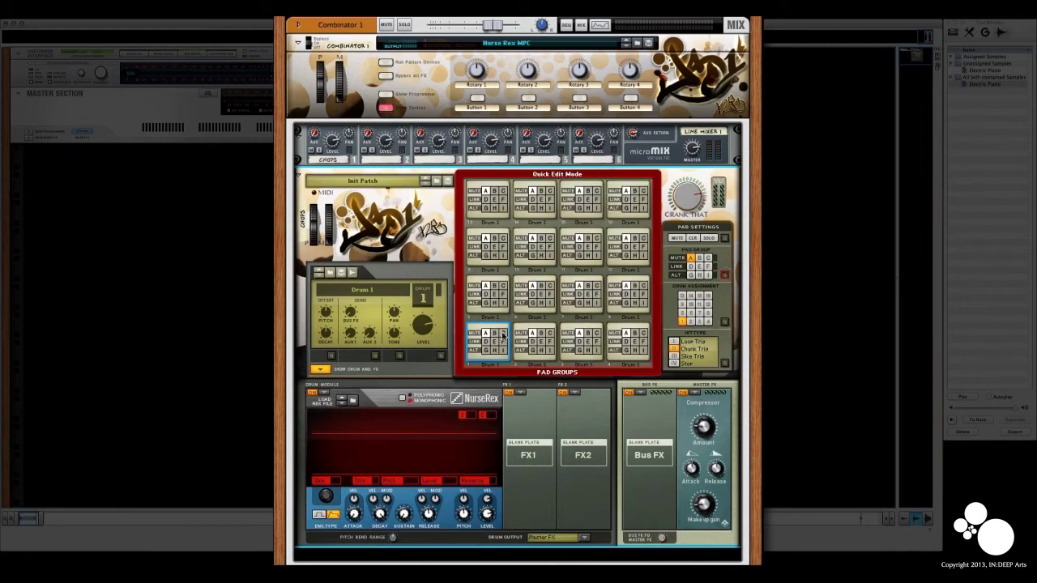
click(724, 275)
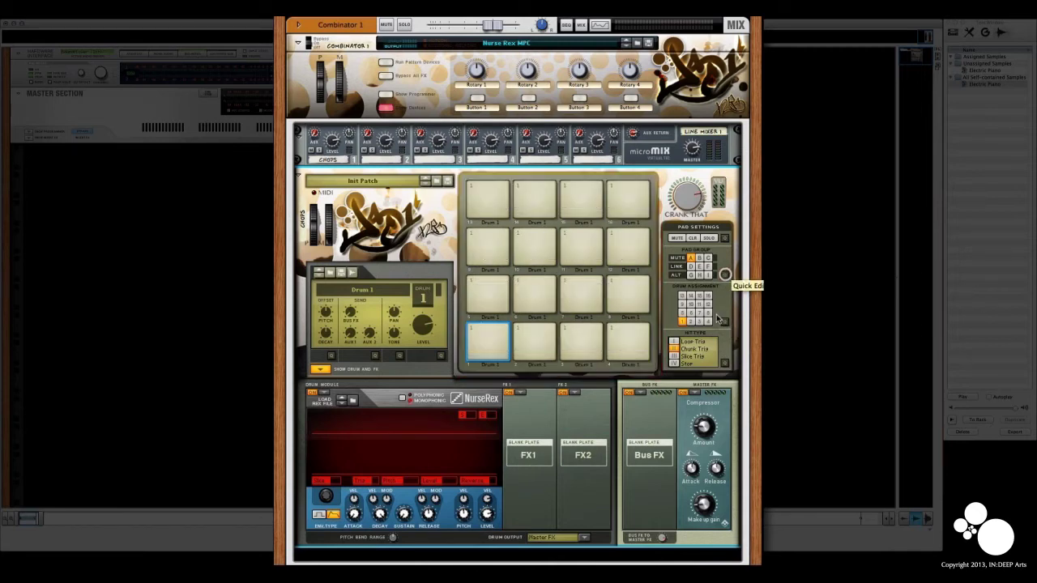
click(726, 365)
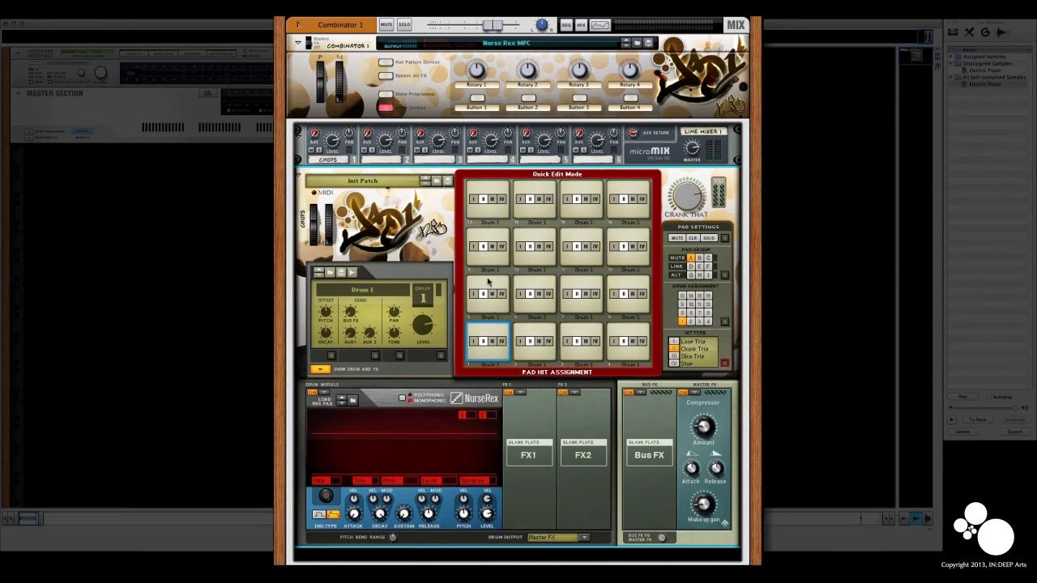
click(726, 364)
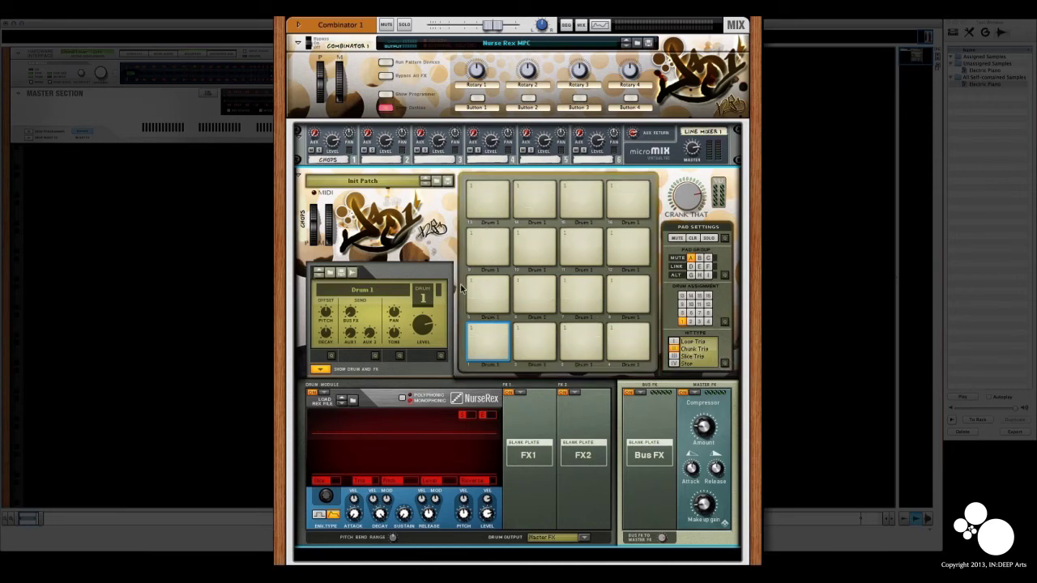
click(353, 404)
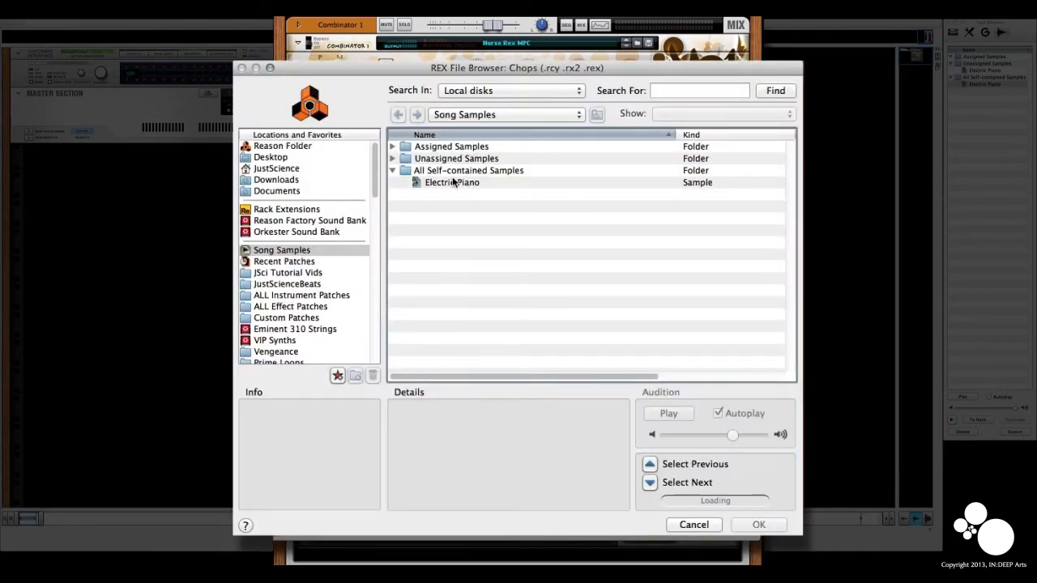
Load the Electric Piano REX loop from Song Samples into NurseRex's drum module.
click(454, 183)
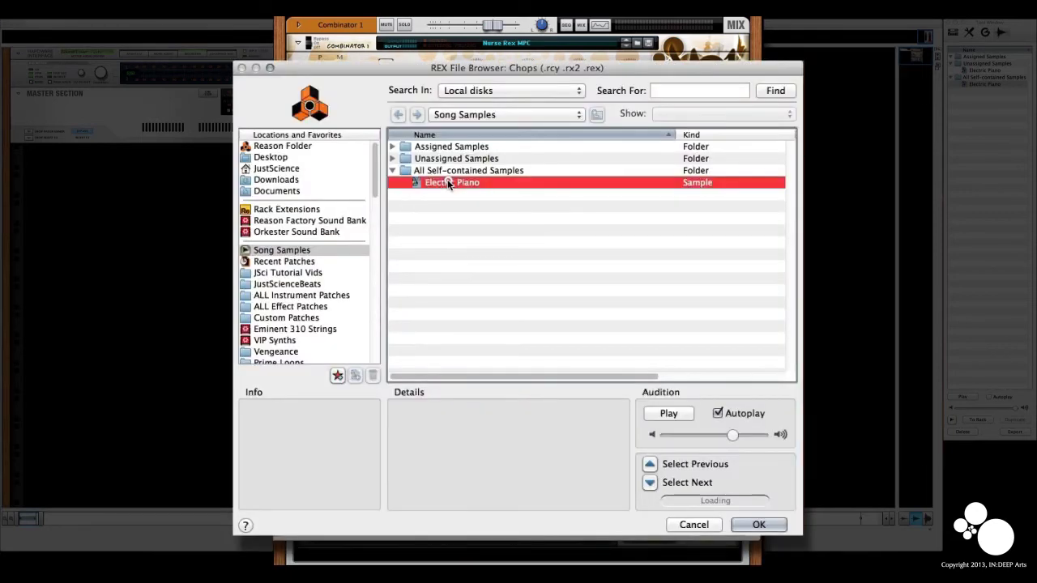
click(272, 250)
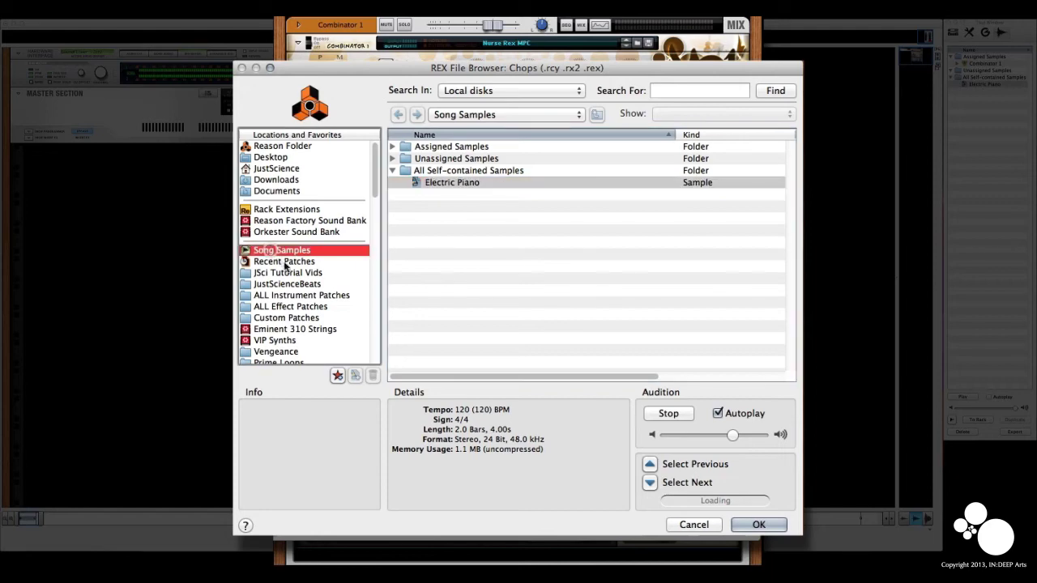
click(442, 182)
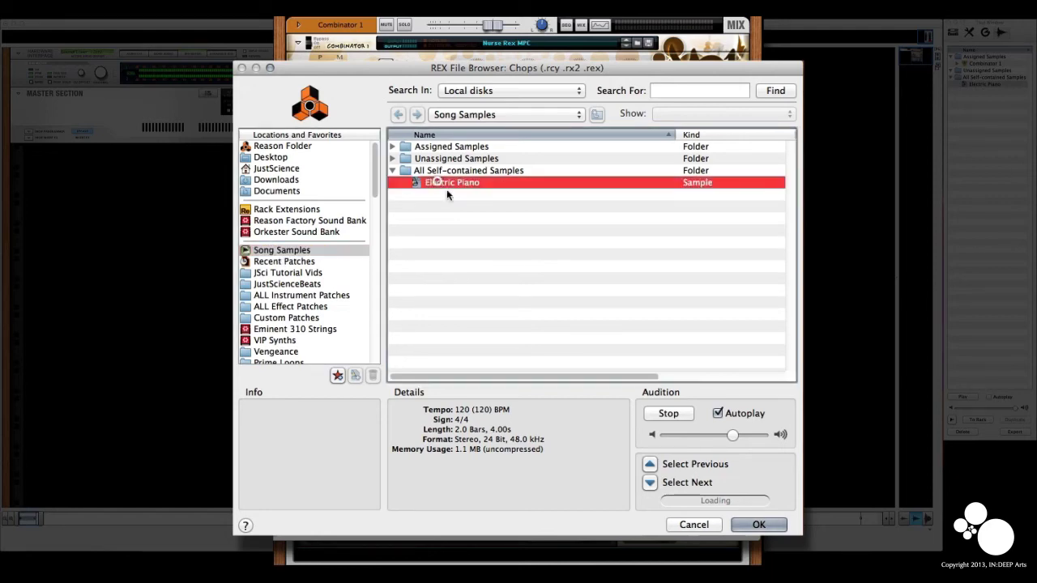
click(745, 524)
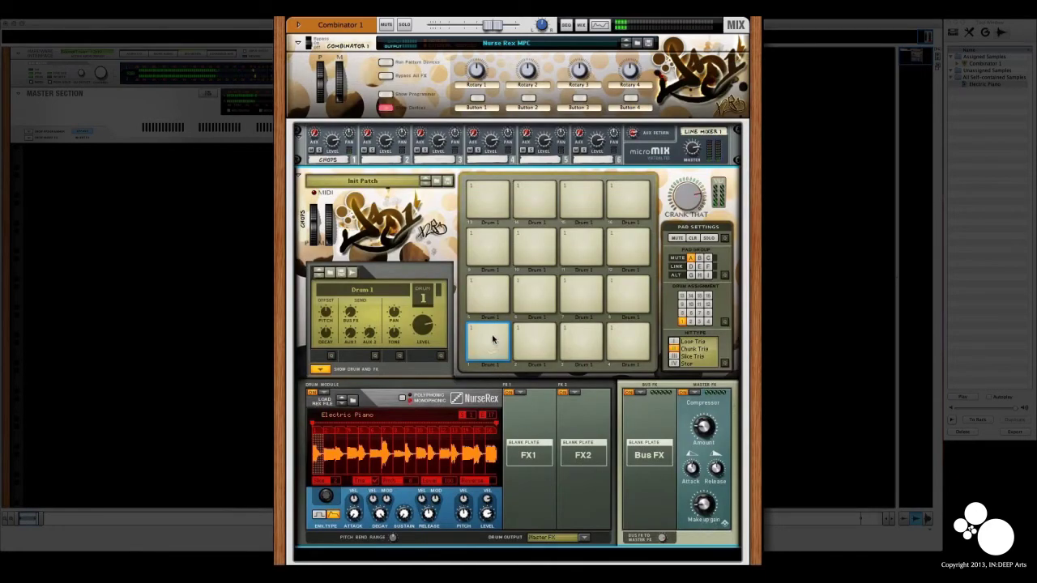
Audition the loaded slices by triggering five different pads.
click(543, 290)
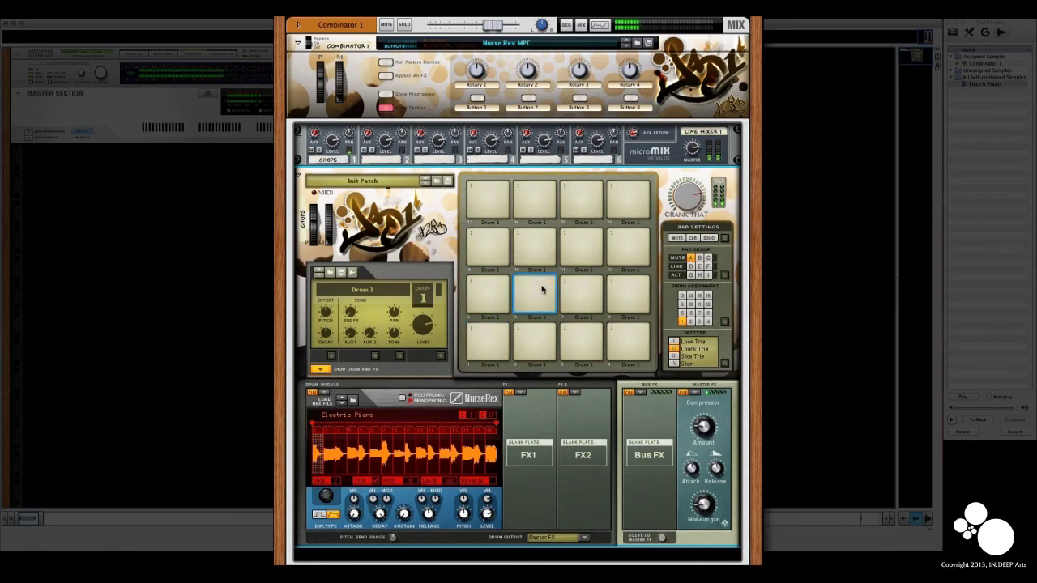
click(581, 249)
click(633, 253)
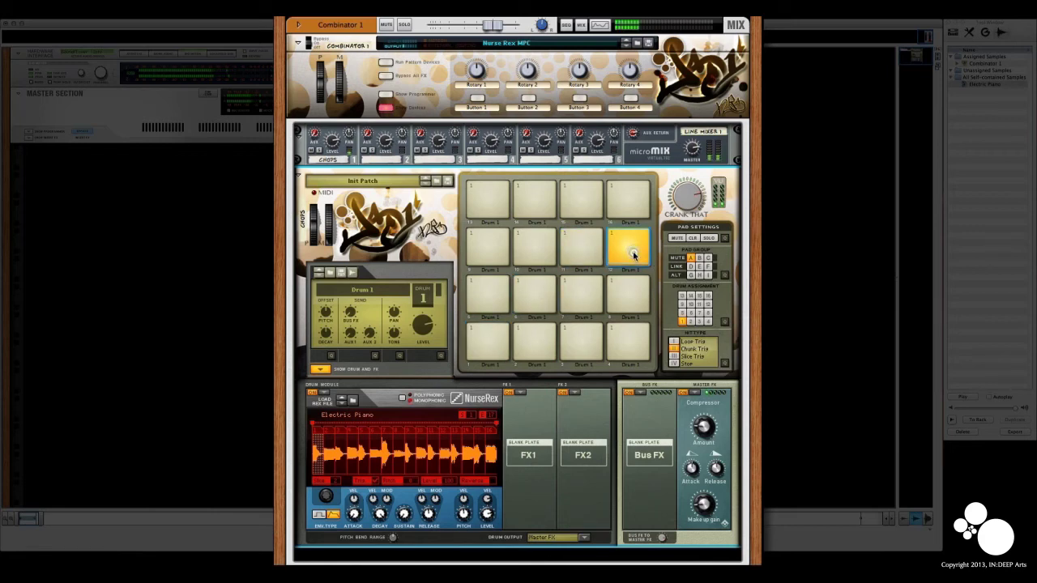
click(536, 201)
click(581, 300)
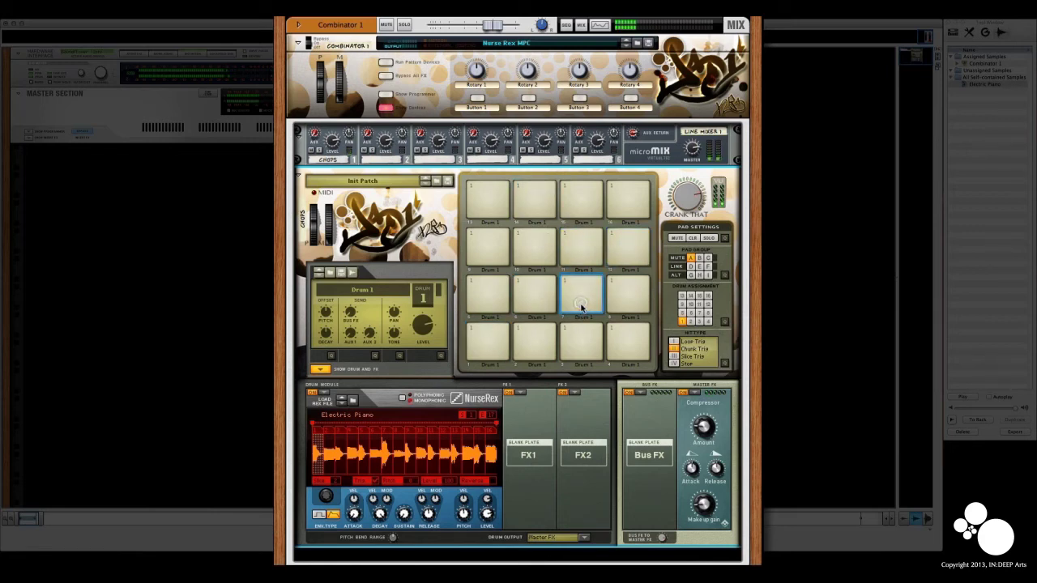